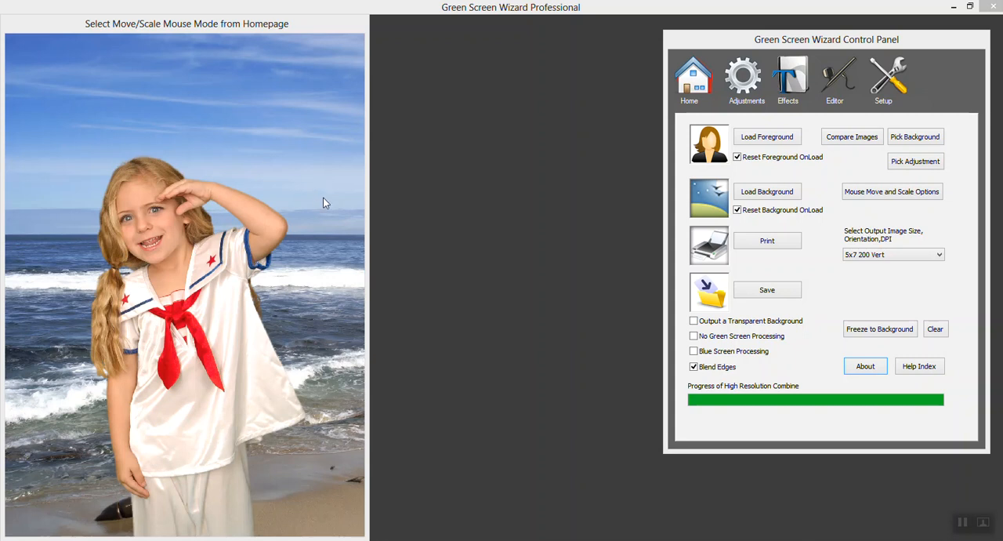
Load SAM_1549 as the foreground image and moon.jpg as the background image.
{"action": "left_click", "coordinate": [789, 141]}
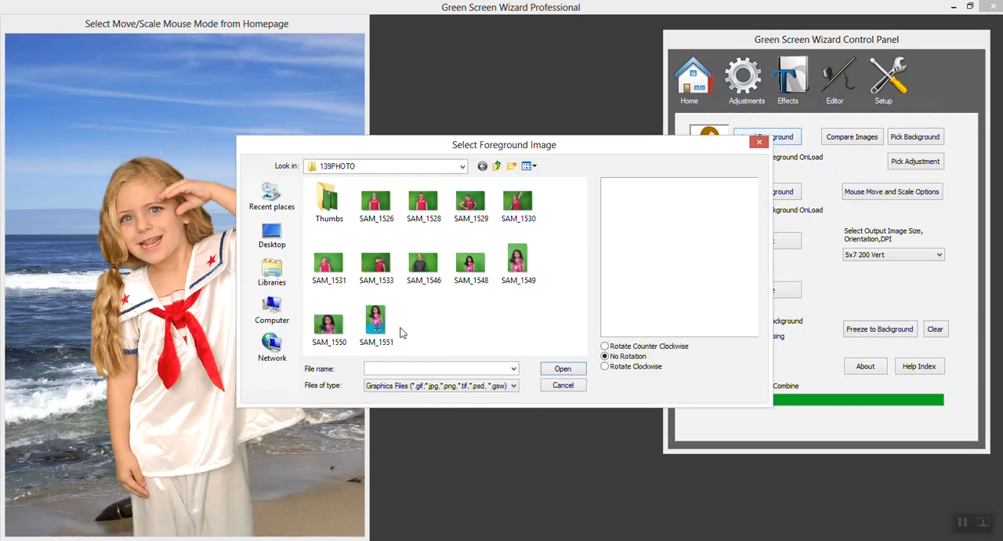
{"action": "double_click", "coordinate": [519, 263]}
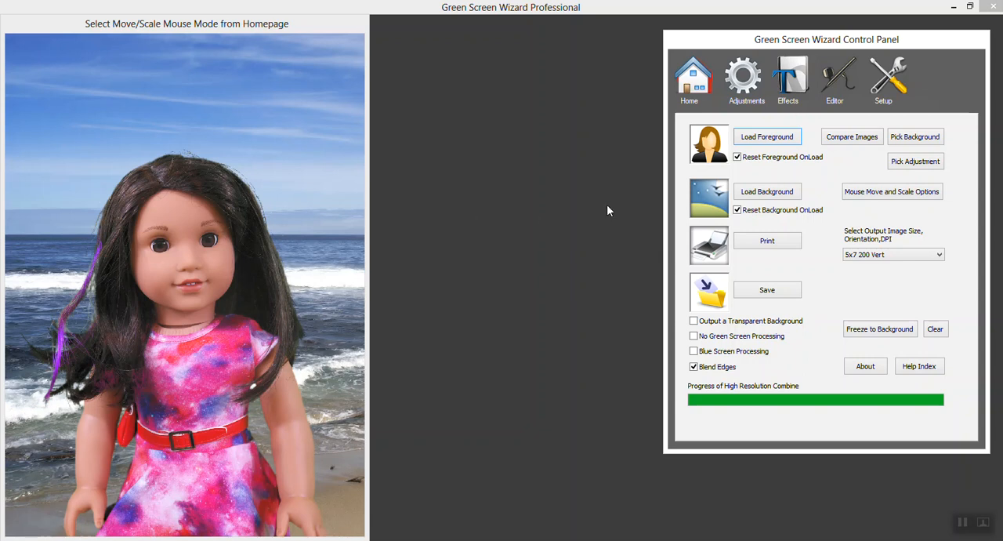
{"action": "left_click", "coordinate": [761, 193]}
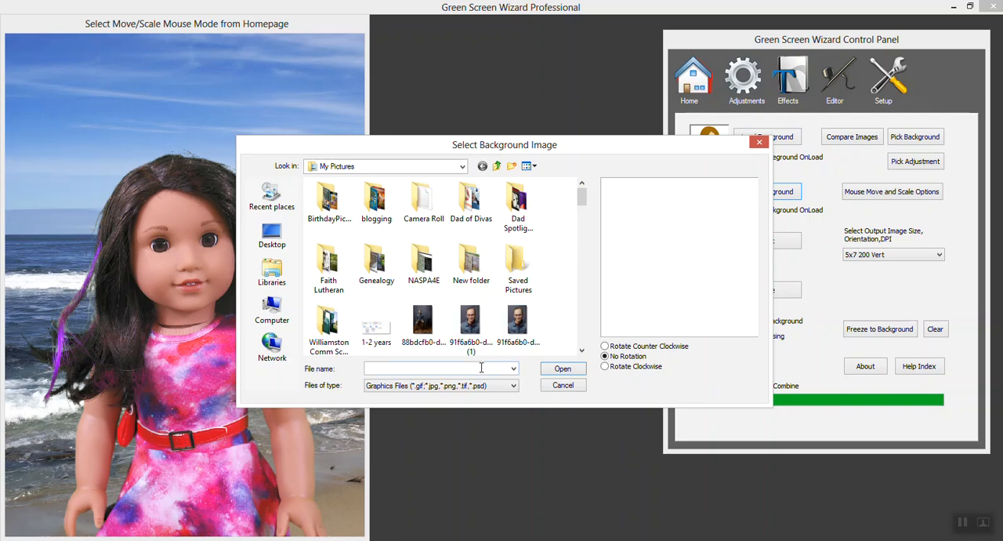
{"action": "type", "text": "m"}
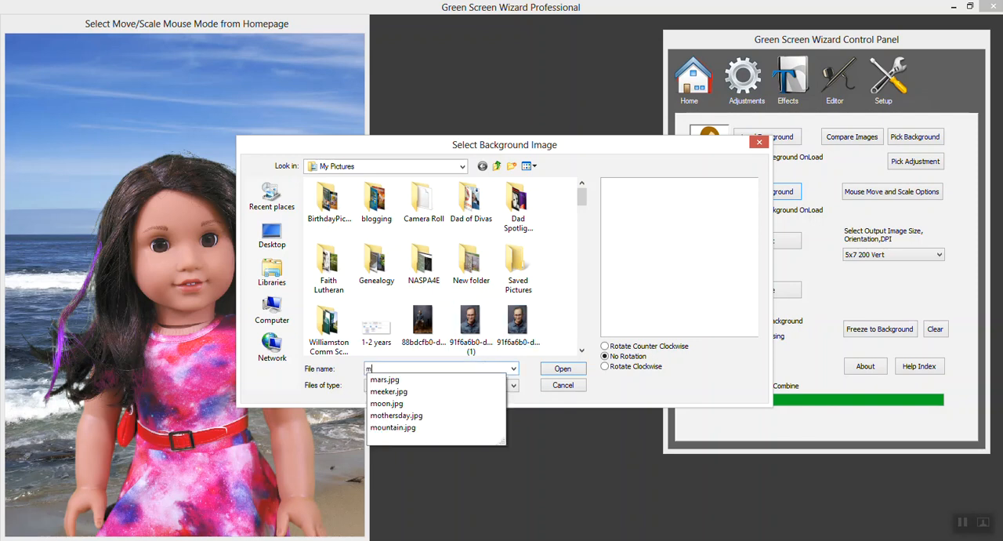
{"action": "type", "text": "oo"}
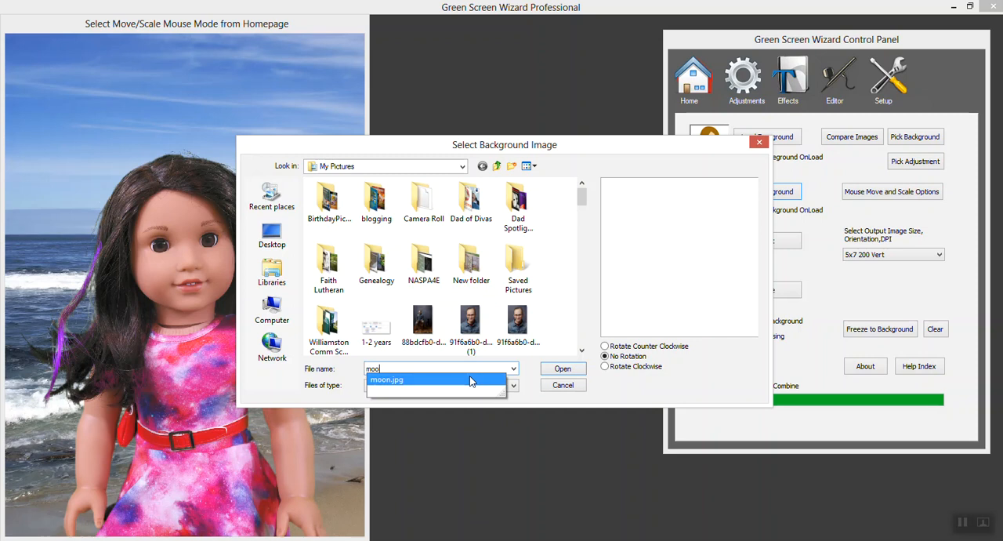
{"action": "left_click", "coordinate": [486, 380]}
{"action": "left_click", "coordinate": [558, 370]}
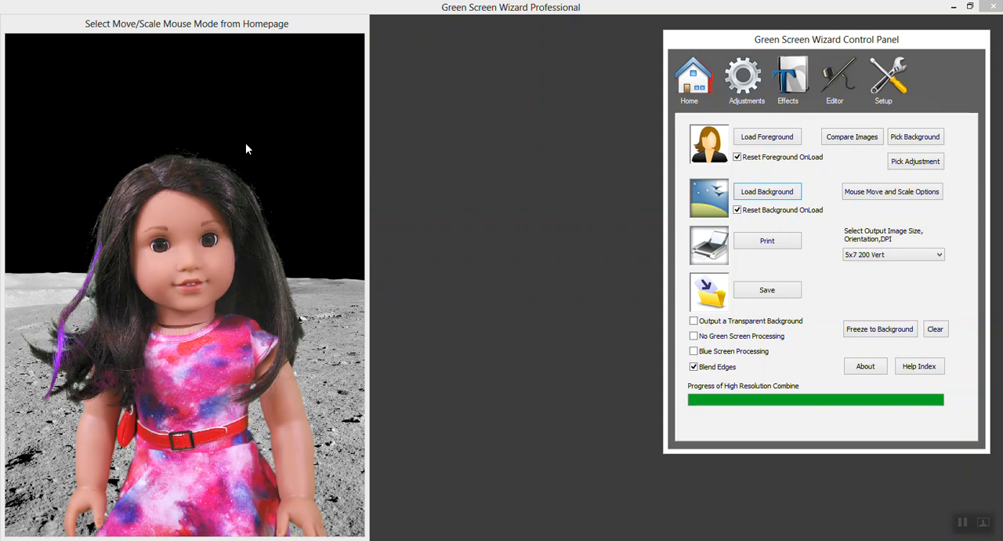
Look through the available title fonts and the overlay, text and image, effect, and shadow options.
{"action": "left_click", "coordinate": [792, 84]}
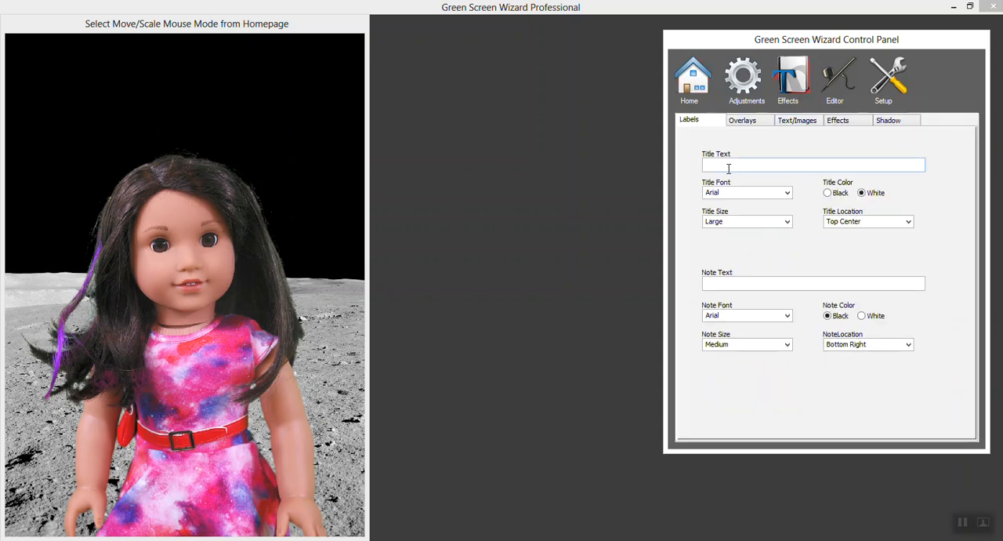
{"action": "left_click", "coordinate": [781, 196]}
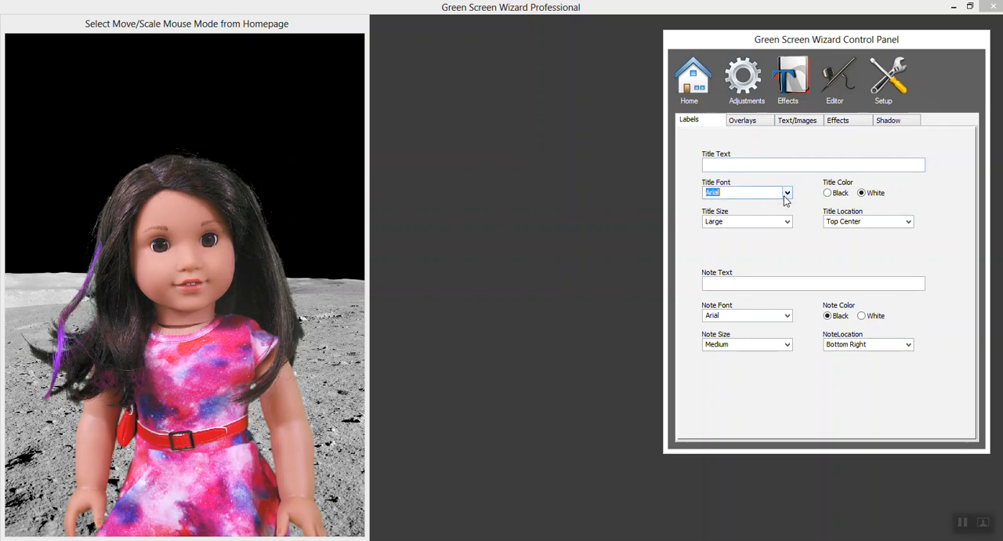
{"action": "left_click", "coordinate": [786, 199]}
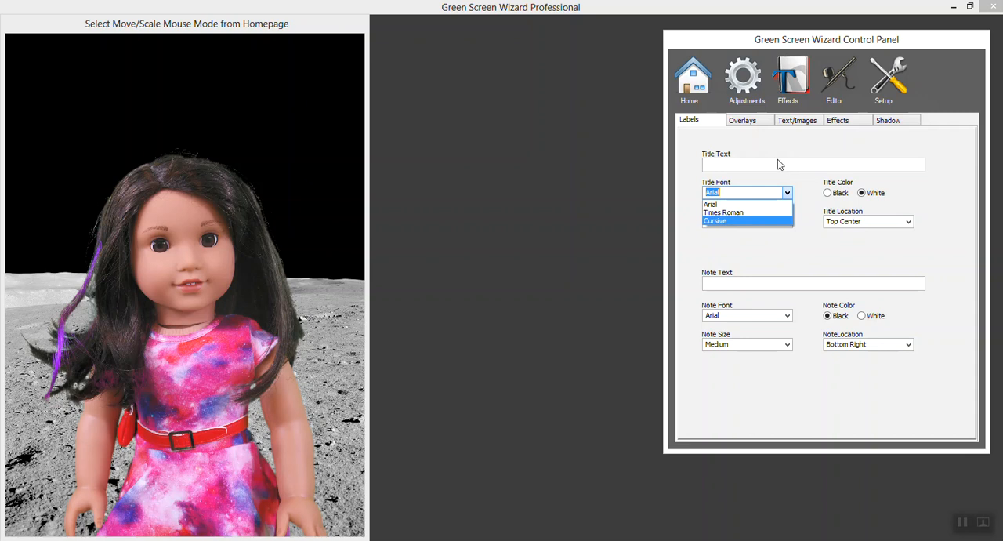
{"action": "left_click", "coordinate": [747, 124]}
{"action": "left_click", "coordinate": [747, 124]}
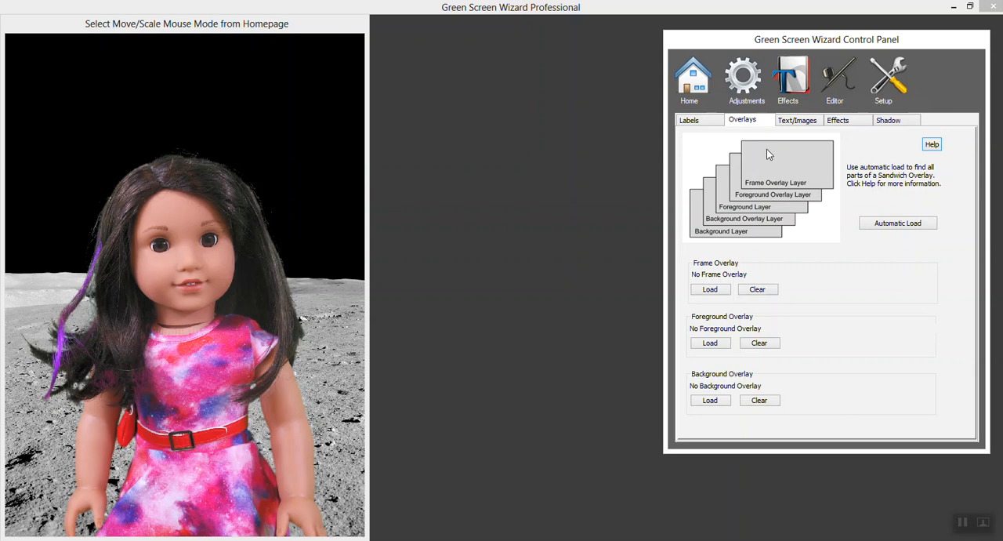
{"action": "left_click", "coordinate": [796, 124]}
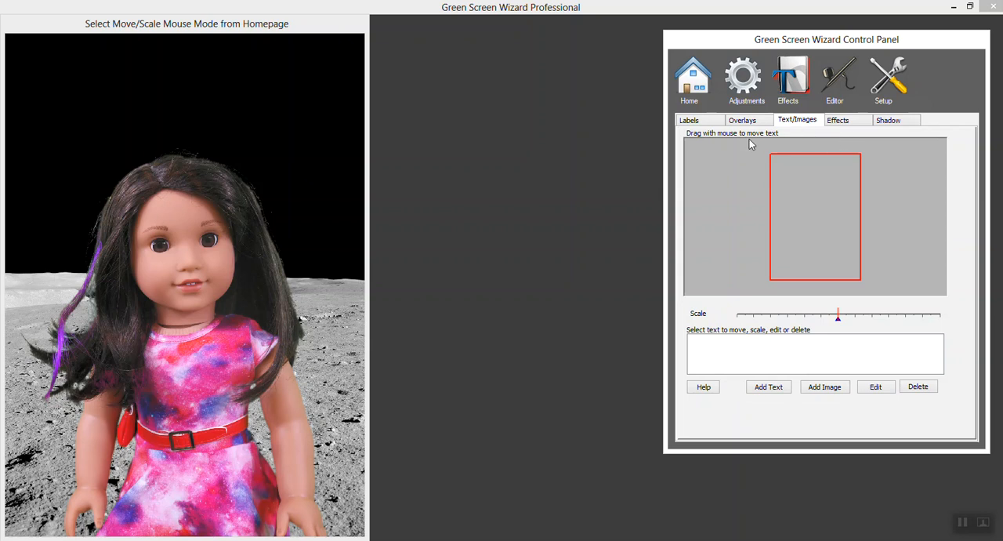
{"action": "left_click", "coordinate": [837, 119]}
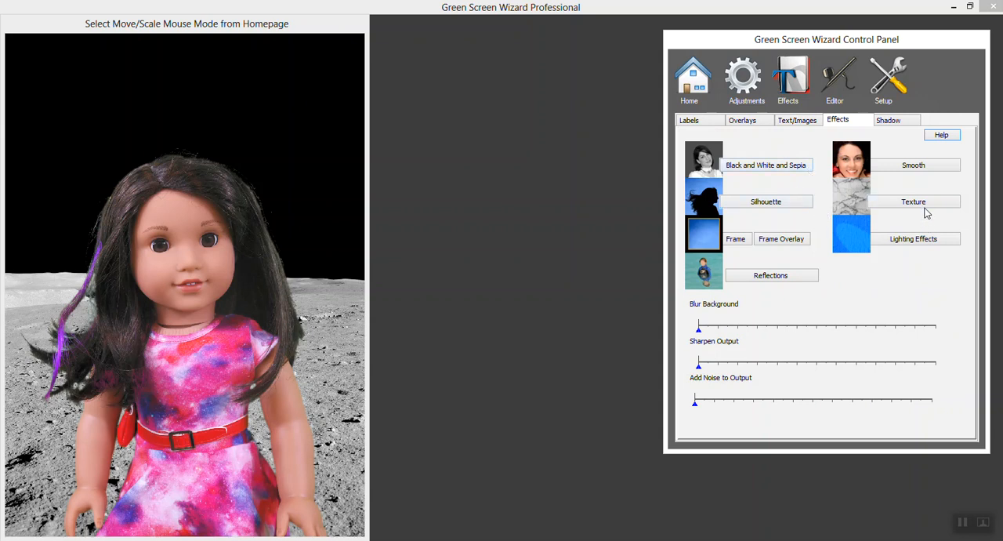
{"action": "left_click", "coordinate": [887, 123]}
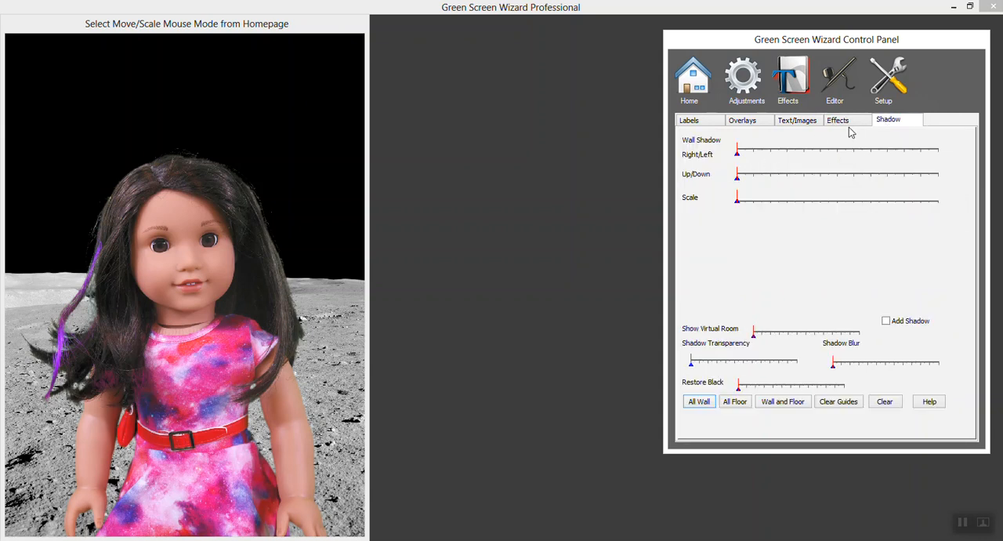
{"action": "left_click", "coordinate": [850, 123]}
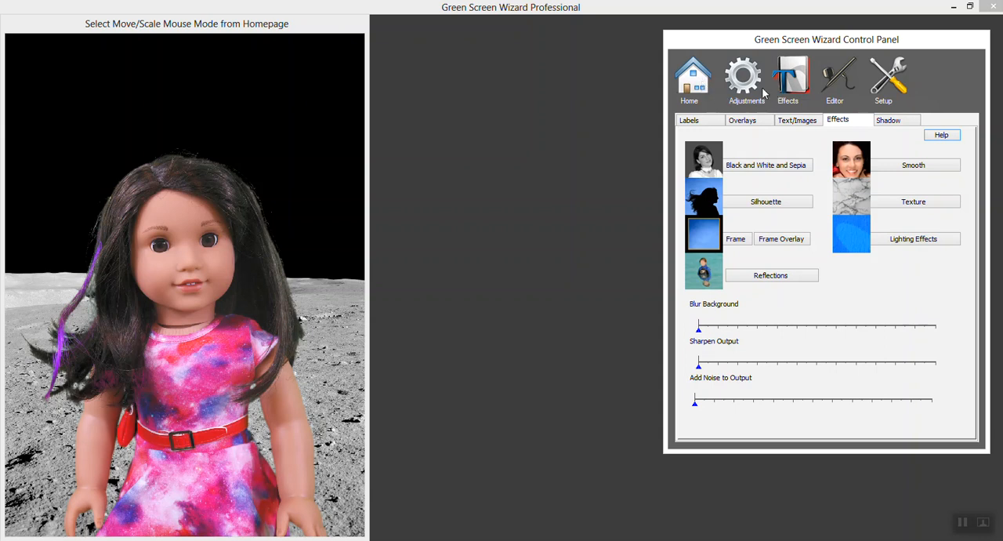
Save the composite of the doll on the moon in My Pictures as luciana2.
{"action": "left_click", "coordinate": [711, 82]}
{"action": "left_click", "coordinate": [771, 296]}
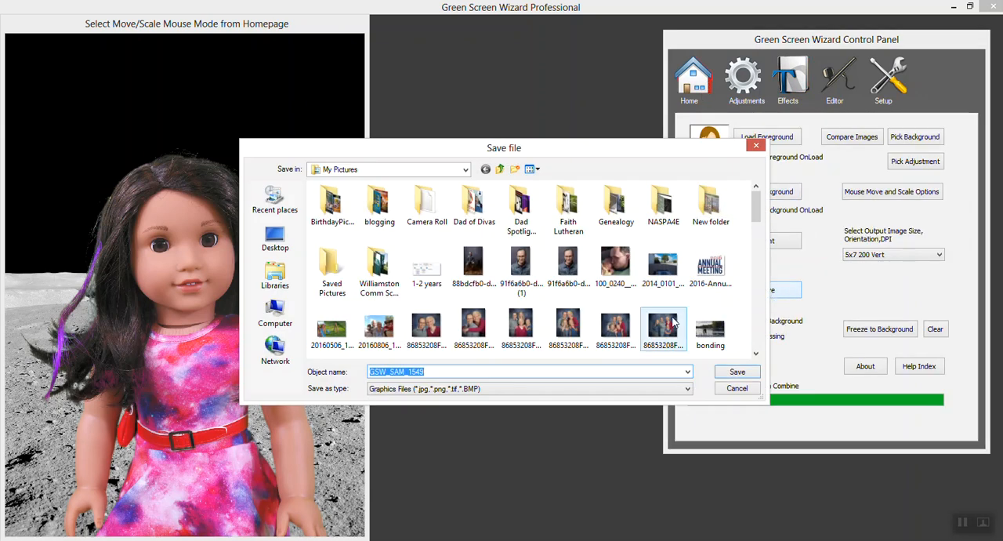
{"action": "type", "text": "luc"}
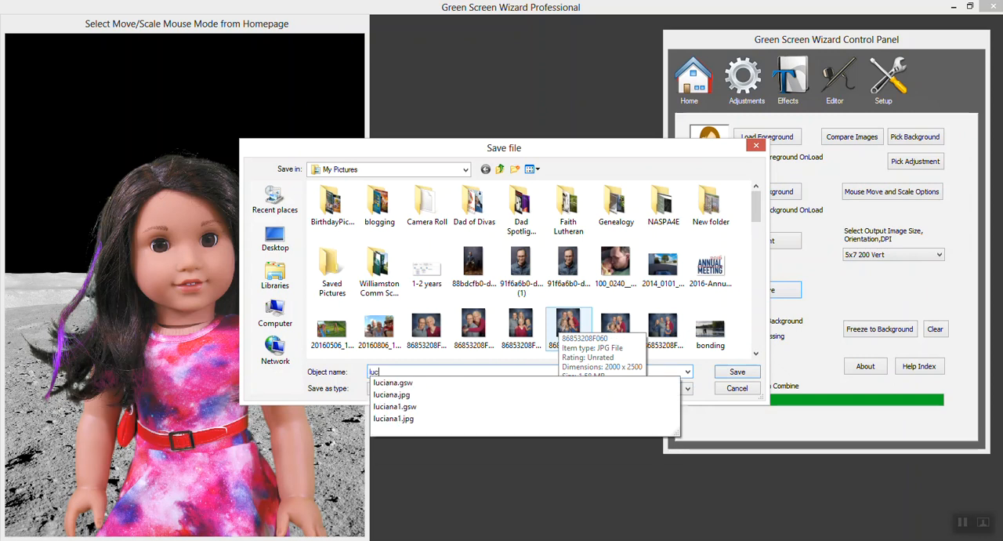
{"action": "type", "text": "iana2"}
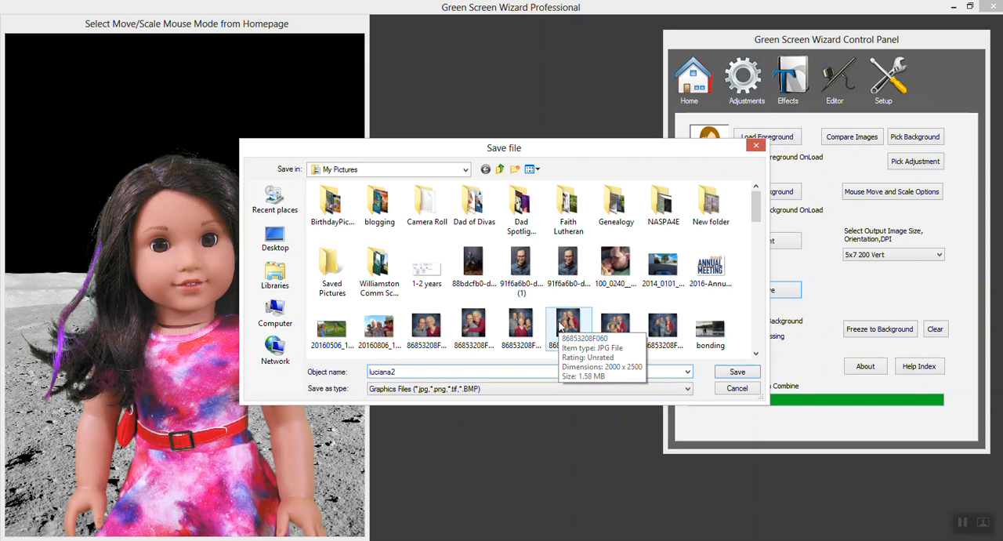
{"action": "key", "text": "Return"}
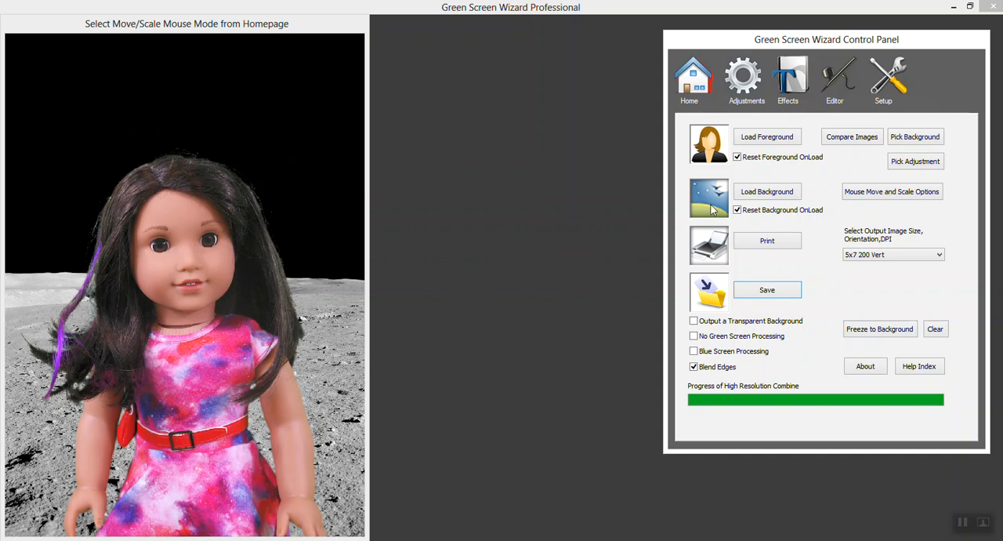
Replace the background with the mars.jpg image from My Pictures.
{"action": "left_click", "coordinate": [753, 195]}
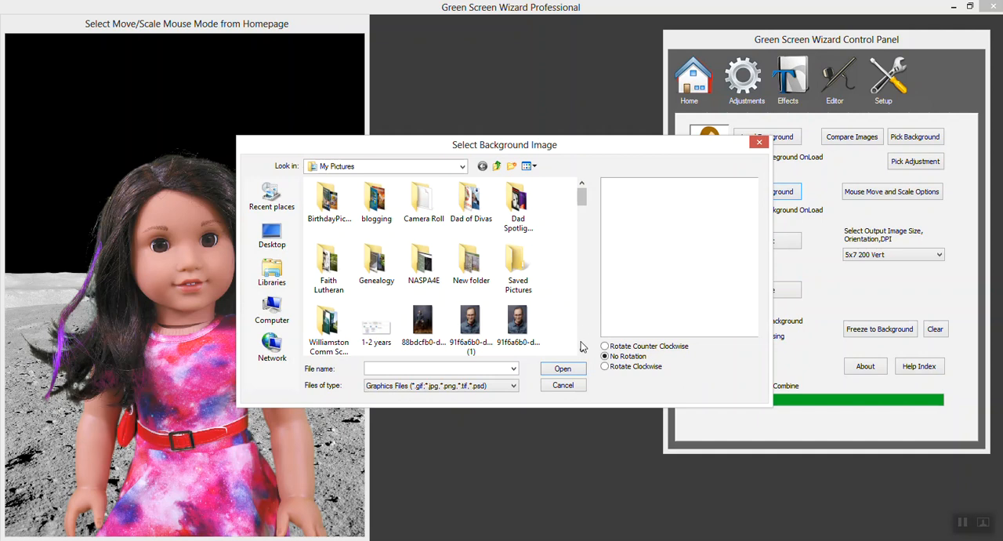
{"action": "left_click", "coordinate": [435, 368]}
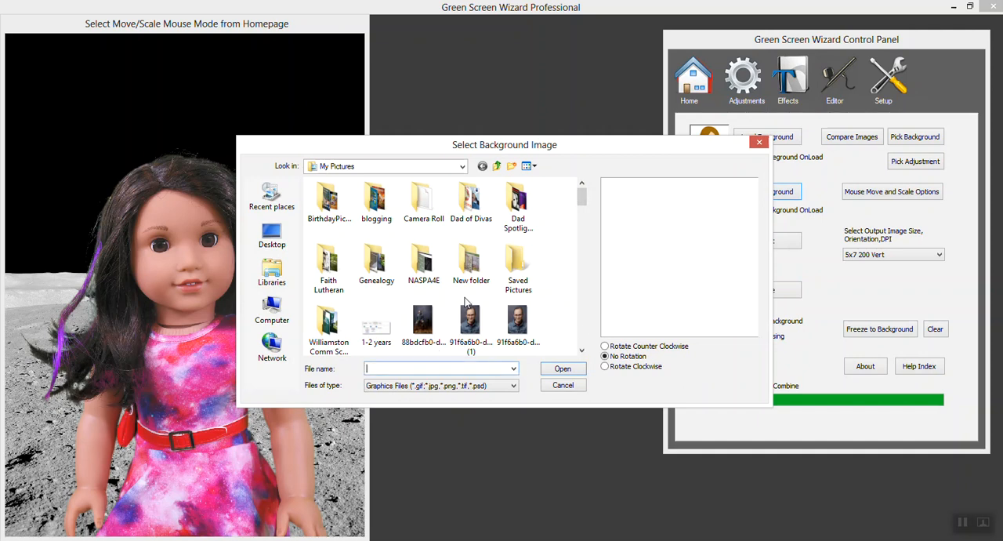
{"action": "type", "text": "mars"}
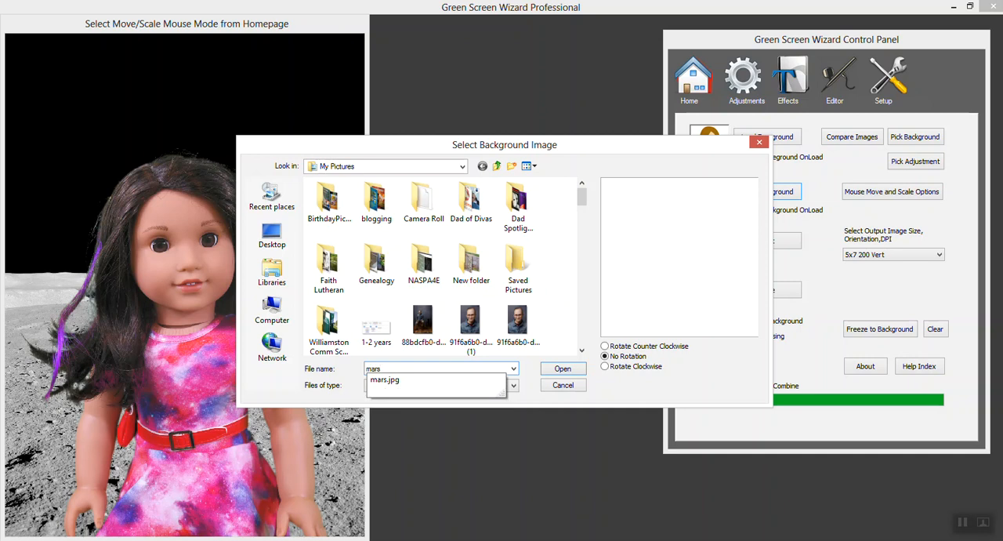
{"action": "key", "text": "Return"}
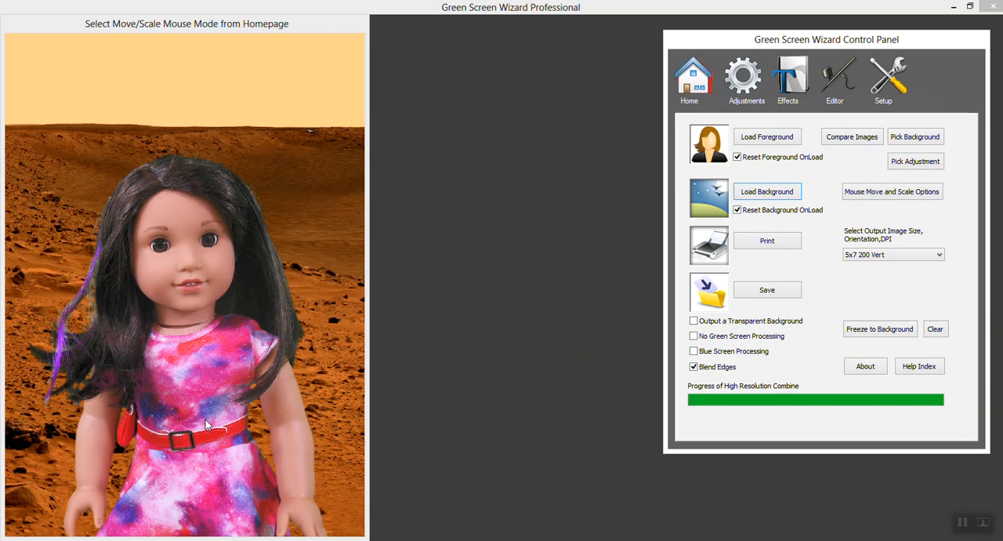
Reposition the doll slightly up and to the left over the Mars background, keeping the dress running off the lower edge.
{"action": "left_click_drag", "start_coordinate": [207, 424], "coordinate": [199, 341]}
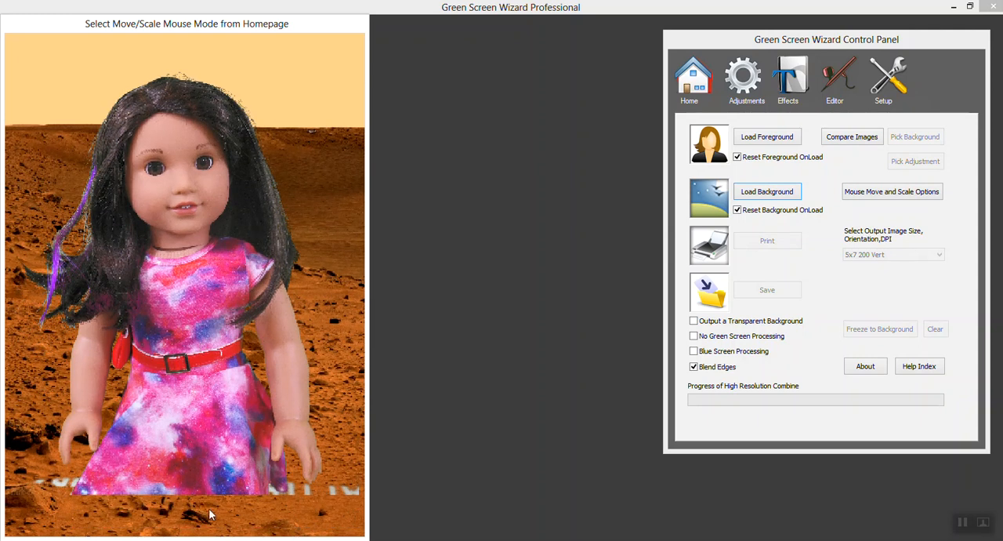
{"action": "left_click_drag", "start_coordinate": [191, 283], "coordinate": [189, 317]}
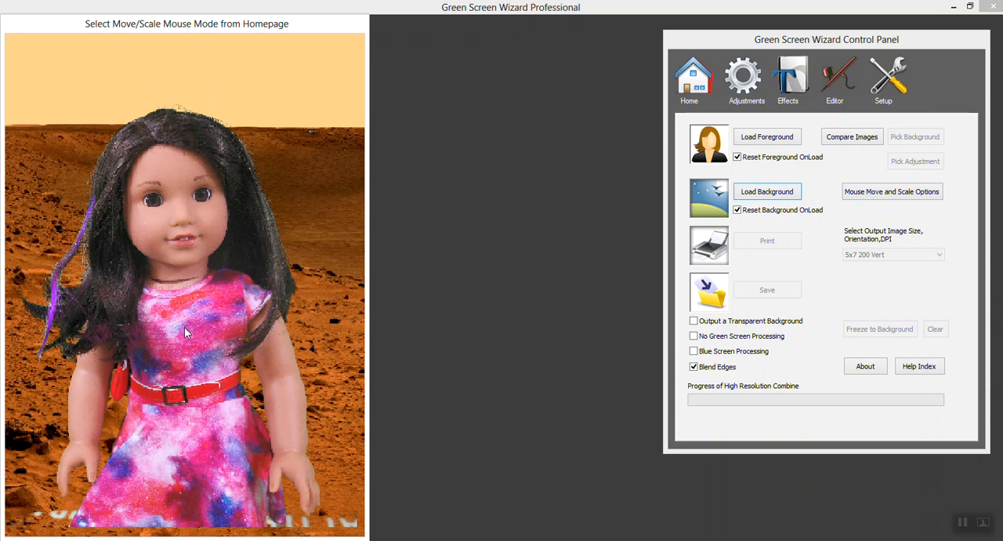
{"action": "left_click_drag", "start_coordinate": [184, 331], "coordinate": [182, 354]}
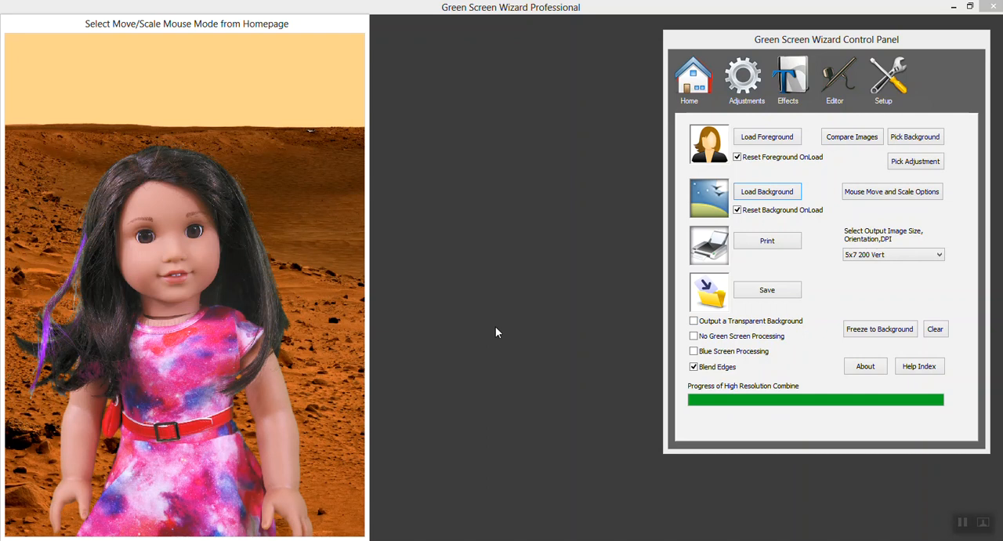
Save the composite of the doll on Mars in My Pictures as luciana3.
{"action": "left_click", "coordinate": [767, 292]}
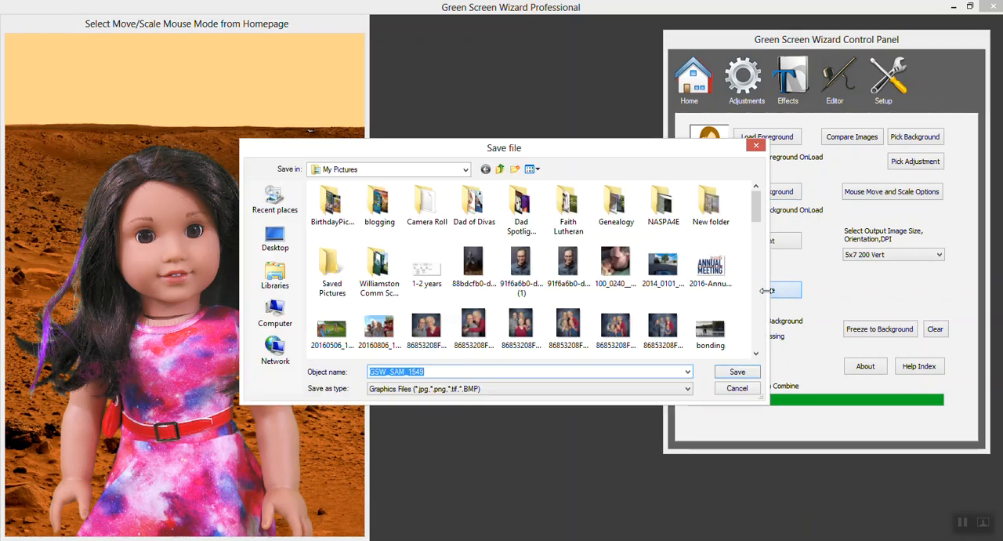
{"action": "type", "text": "luciana2.jpg"}
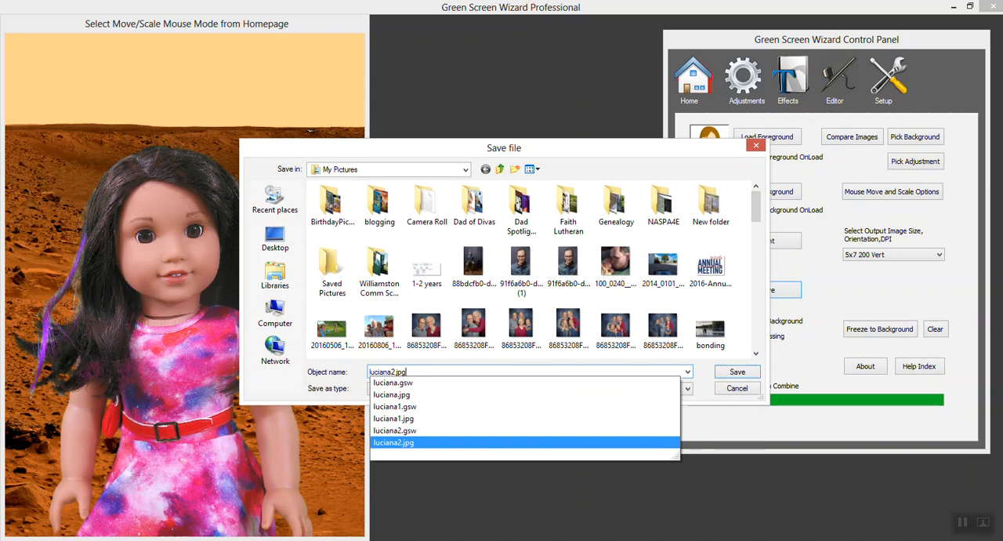
{"action": "left_click", "coordinate": [547, 394]}
{"action": "key", "text": "Delete"}
{"action": "key", "text": "Delete"}
{"action": "key", "text": "Delete"}
{"action": "key", "text": "Delete"}
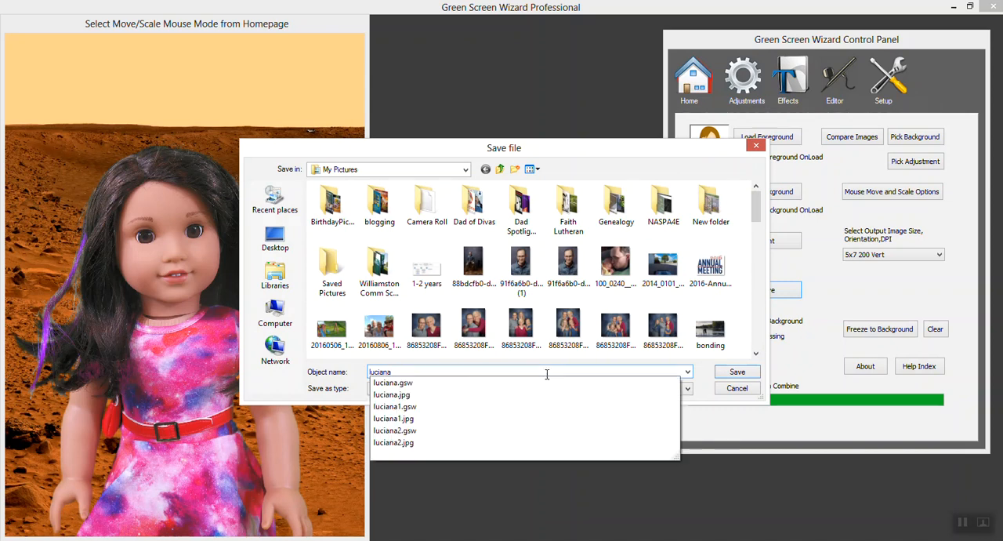
{"action": "type", "text": "3"}
{"action": "key", "text": "Return"}
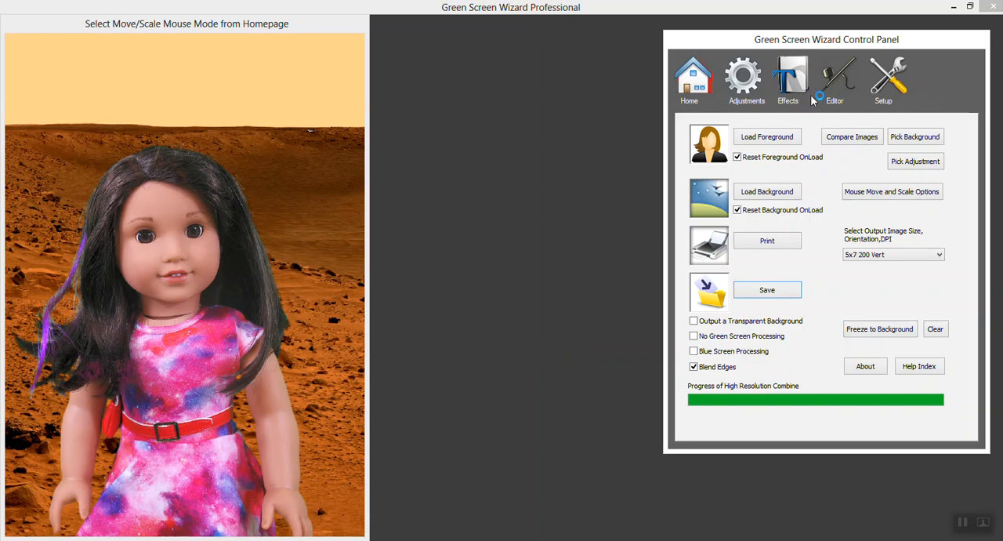
Open the image in the Airbrush Editor and moderately enlarge the Erase Foreground brush radius, to about two-fifths of its range.
{"action": "left_click", "coordinate": [836, 84]}
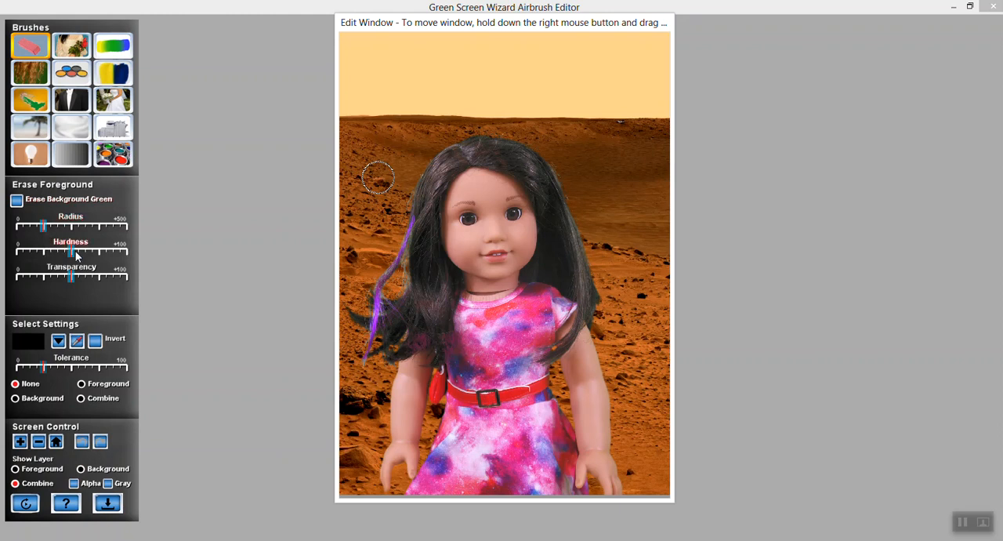
{"action": "mouse_move", "coordinate": [69, 276]}
{"action": "left_mouse_down"}
{"action": "mouse_move", "coordinate": [39, 276]}
{"action": "mouse_move", "coordinate": [113, 282]}
{"action": "mouse_move", "coordinate": [75, 281]}
{"action": "left_mouse_up"}
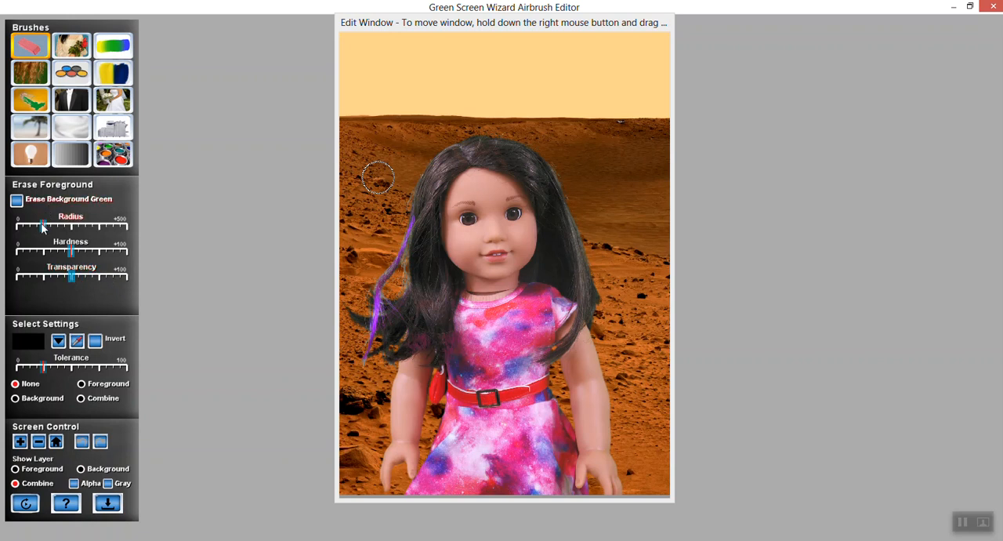
{"action": "mouse_move", "coordinate": [43, 225]}
{"action": "left_mouse_down"}
{"action": "mouse_move", "coordinate": [213, 239]}
{"action": "mouse_move", "coordinate": [20, 228]}
{"action": "mouse_move", "coordinate": [177, 231]}
{"action": "left_mouse_up"}
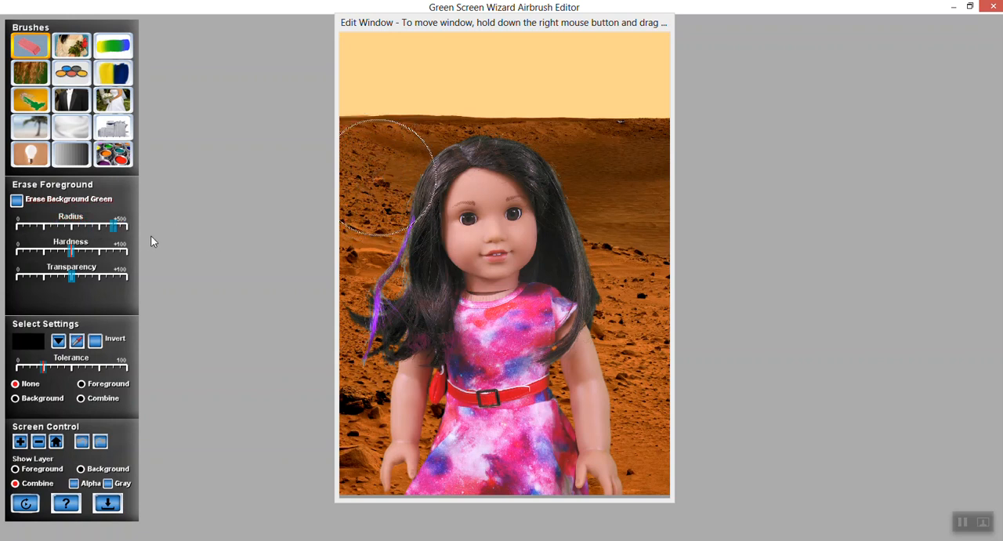
{"action": "left_click_drag", "start_coordinate": [70, 229], "coordinate": [60, 226]}
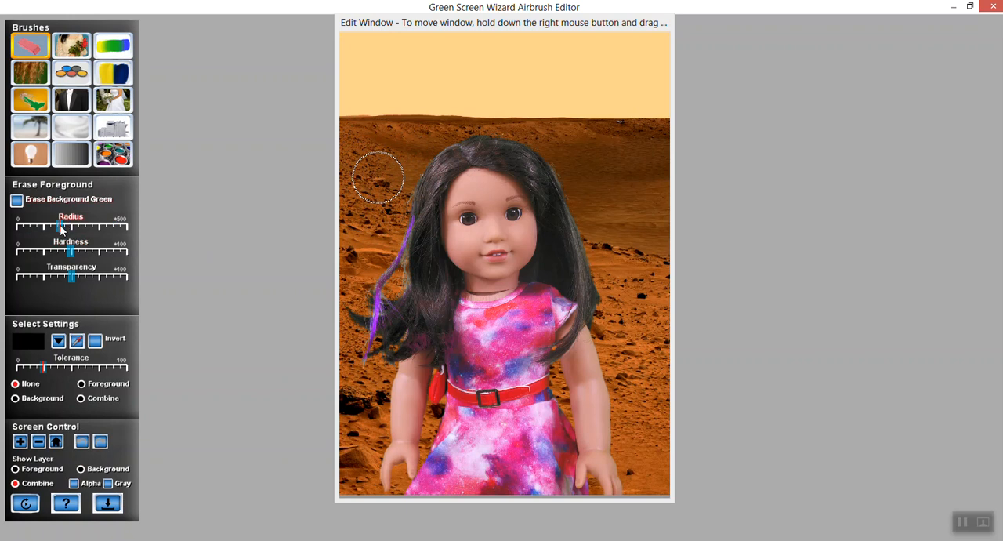